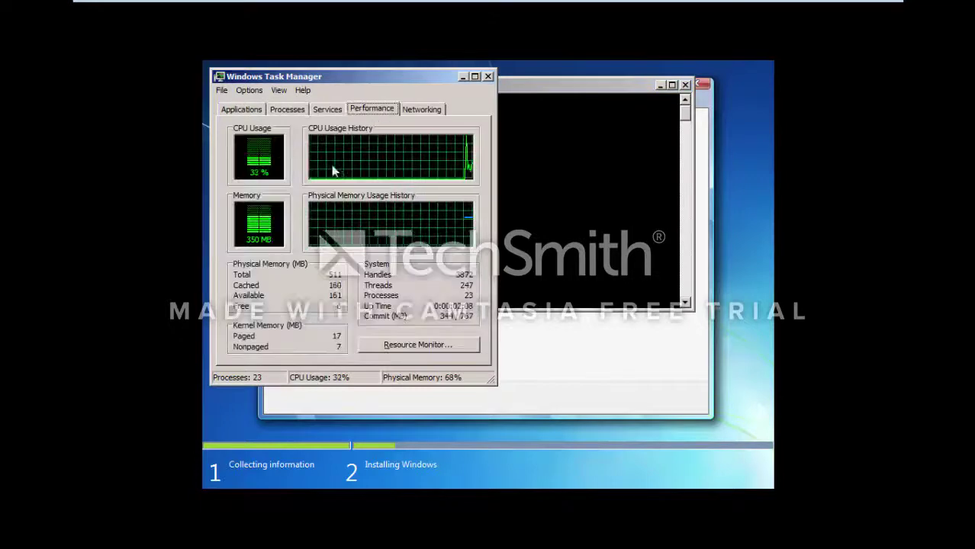
Close Task Manager and the command prompt window covering the Windows installation progress
{"action": "left_click", "coordinate": [488, 76]}
{"action": "left_click_drag", "start_coordinate": [638, 85], "coordinate": [633, 280]}
{"action": "left_click", "coordinate": [691, 272]}
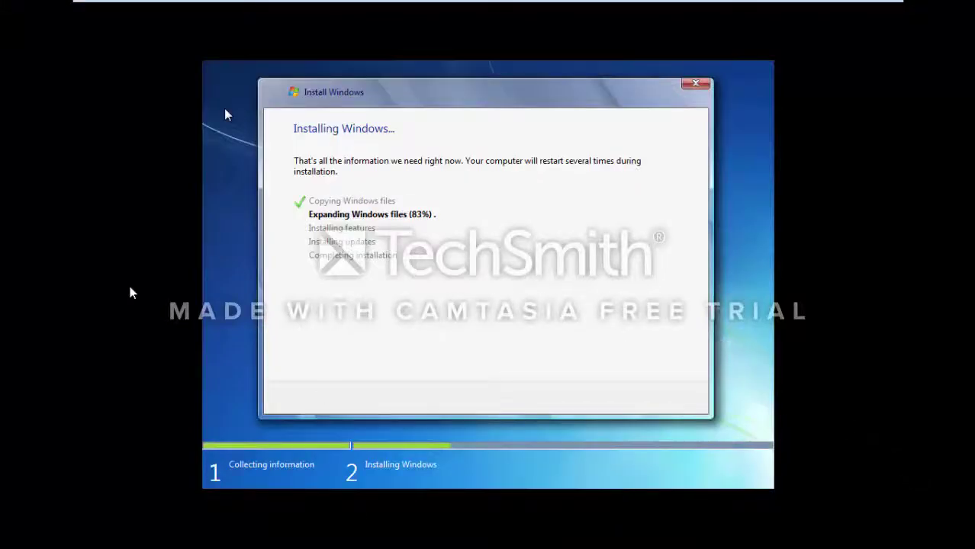
Minimize the command prompt, review the Services and Networking information in Task Manager, and close Task Manager
{"action": "mouse_move", "coordinate": [864, 14]}
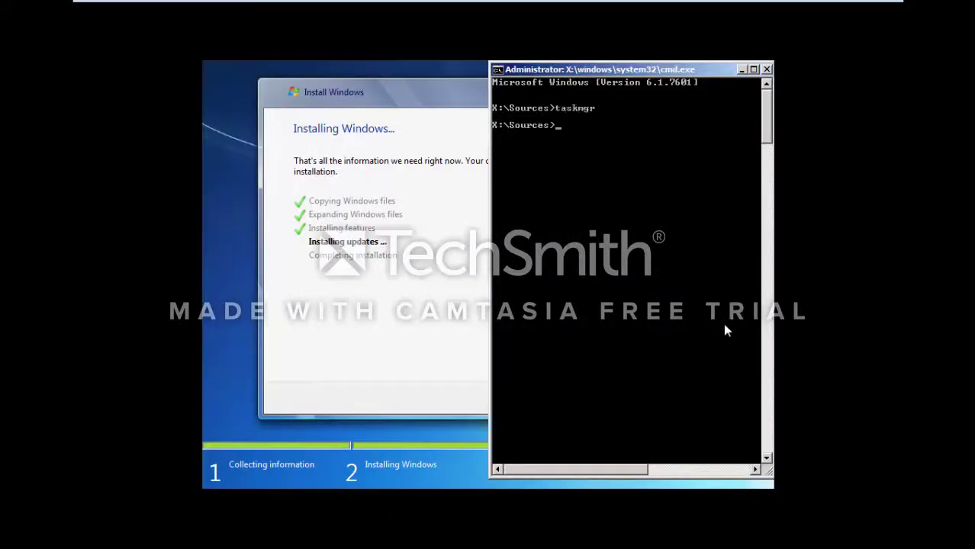
{"action": "left_click", "coordinate": [740, 69]}
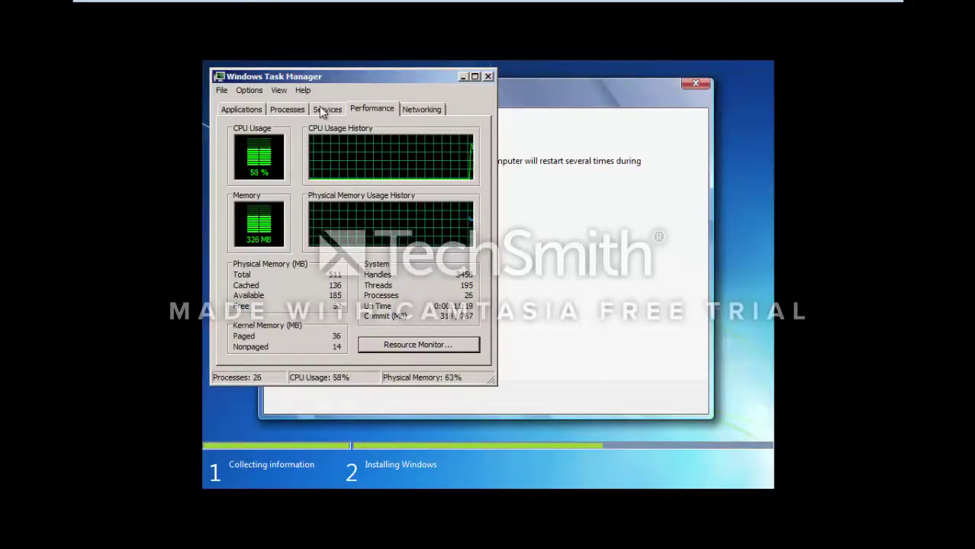
{"action": "left_click", "coordinate": [319, 106]}
{"action": "left_click", "coordinate": [421, 109]}
{"action": "left_click", "coordinate": [487, 76]}
{"action": "left_click", "coordinate": [307, 479]}
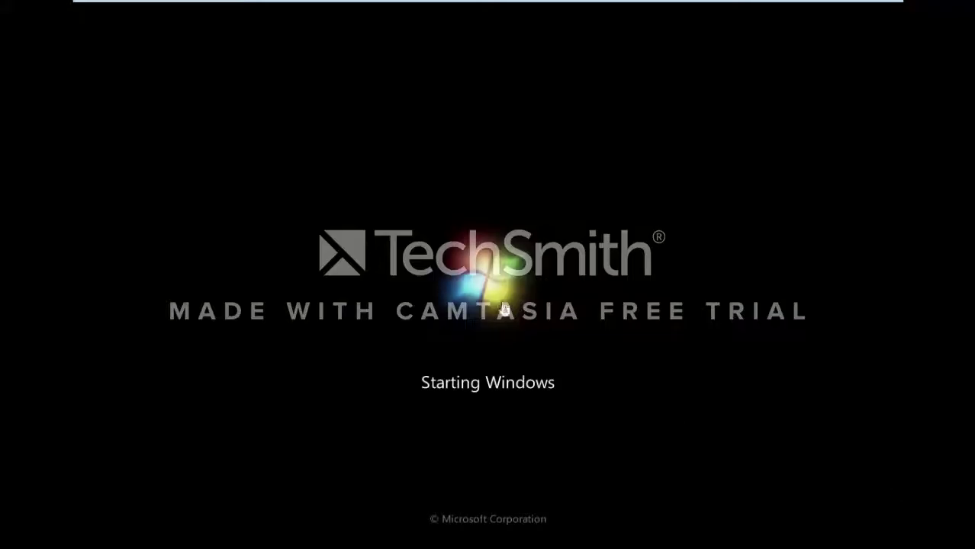
Enter the account's user name in Windows setup and continue past the password and product key pages without filling them in
{"action": "key", "text": "alt+Tab"}
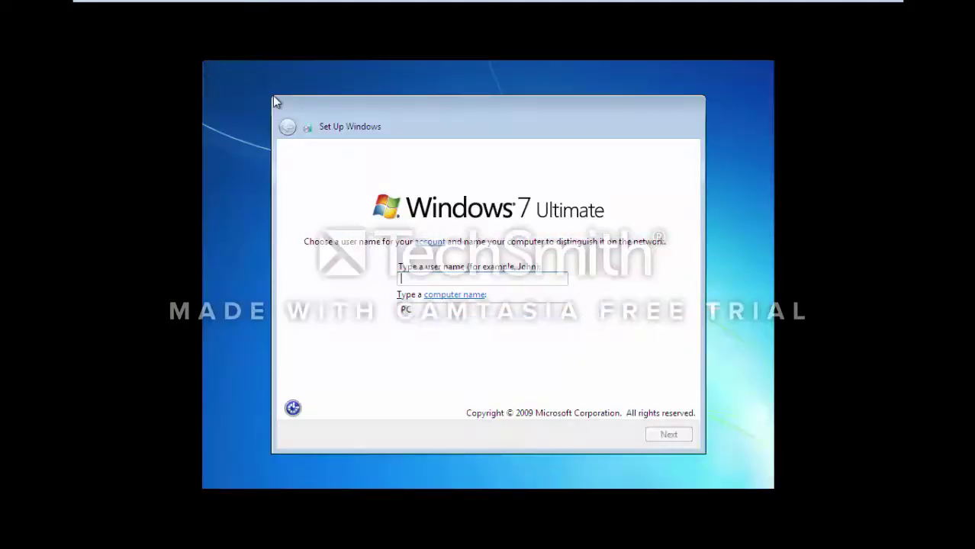
{"action": "type", "text": "Dave"}
{"action": "left_click", "coordinate": [665, 439]}
{"action": "left_click", "coordinate": [660, 434]}
{"action": "left_click", "coordinate": [660, 435]}
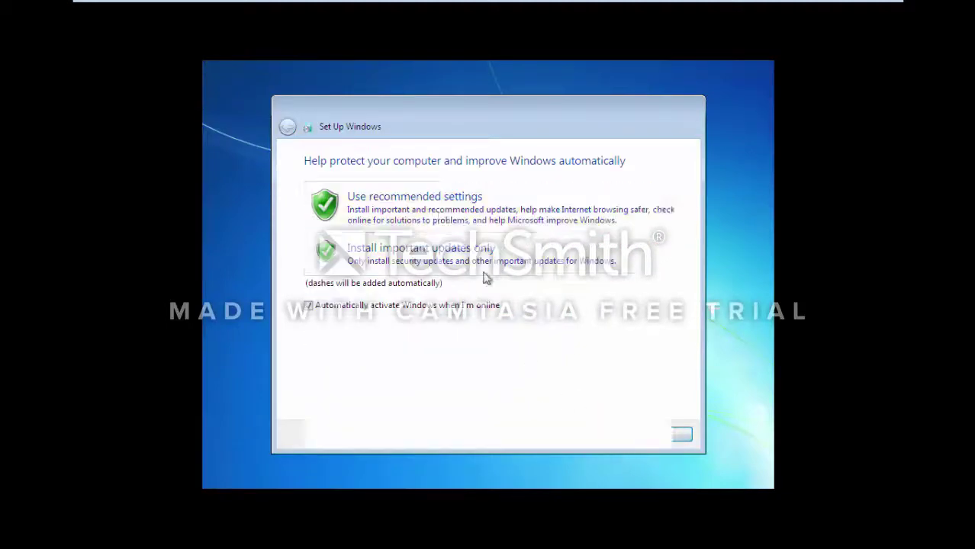
Use the recommended update settings and set the time zone to (UTC+02:00) Athens, Bucharest, Istanbul
{"action": "left_click", "coordinate": [442, 202]}
{"action": "left_click", "coordinate": [430, 206]}
{"action": "scroll", "coordinate": [432, 302], "scroll_direction": "down", "scroll_amount": 1}
{"action": "scroll", "coordinate": [433, 307], "scroll_direction": "down", "scroll_amount": 2}
{"action": "left_click", "coordinate": [427, 374]}
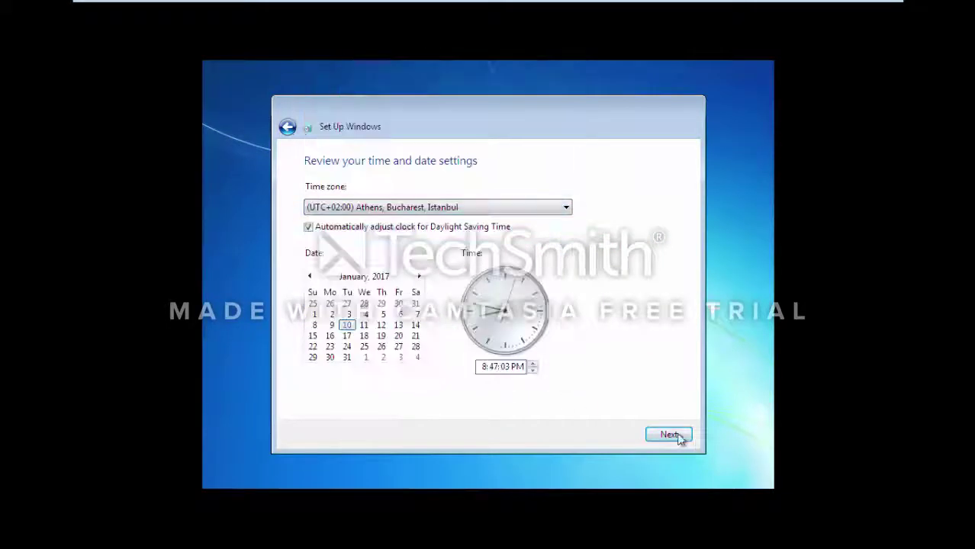
{"action": "left_click", "coordinate": [668, 434]}
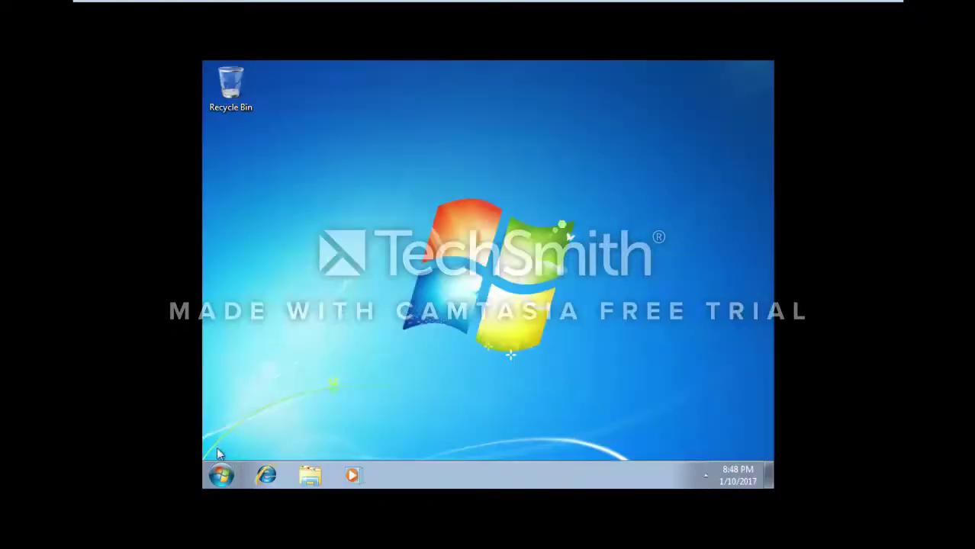
{"action": "left_click", "coordinate": [221, 475]}
{"action": "right_click", "coordinate": [416, 306]}
{"action": "left_click", "coordinate": [467, 422]}
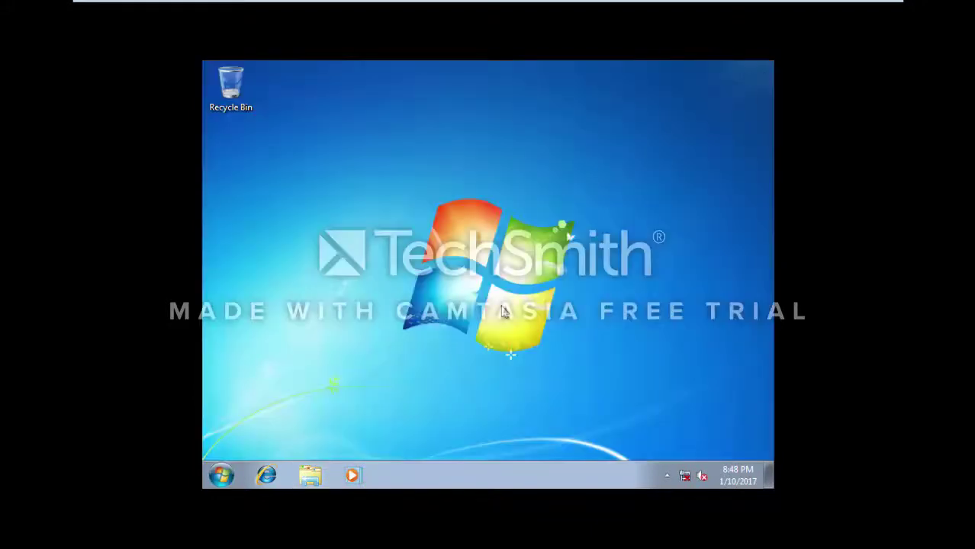
Start reinstalling VMware Tools on the virtual machine and try running setup.exe from its DVD drive
{"action": "left_click", "coordinate": [203, 9]}
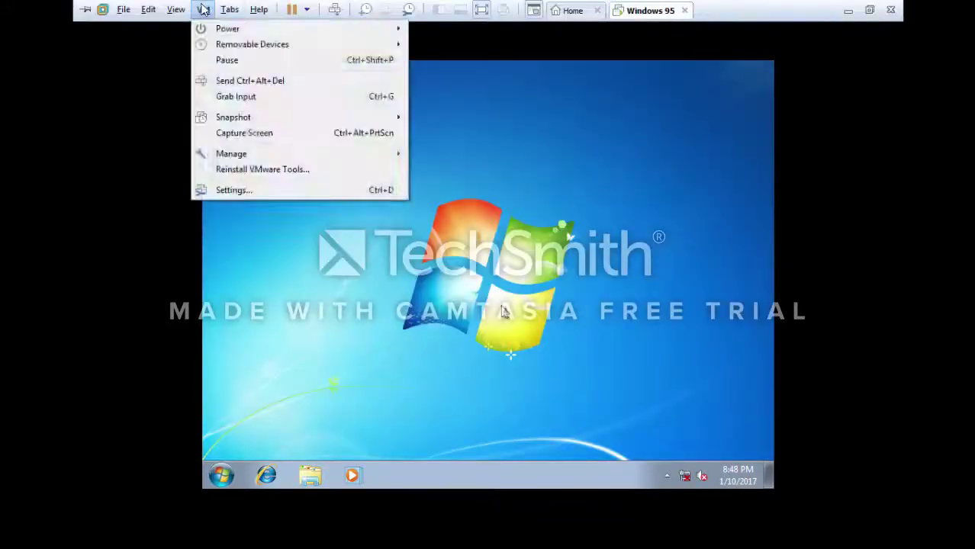
{"action": "left_click", "coordinate": [203, 10]}
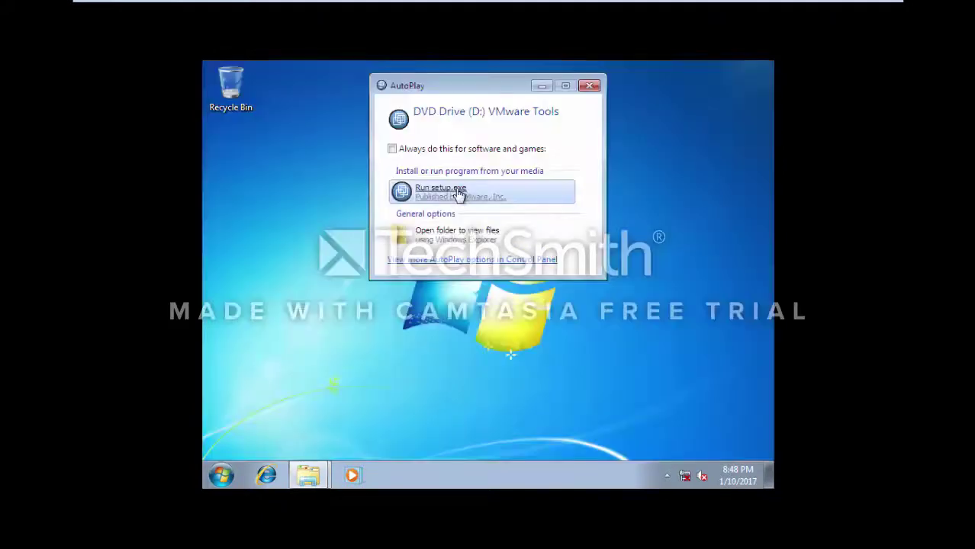
{"action": "left_click", "coordinate": [458, 191]}
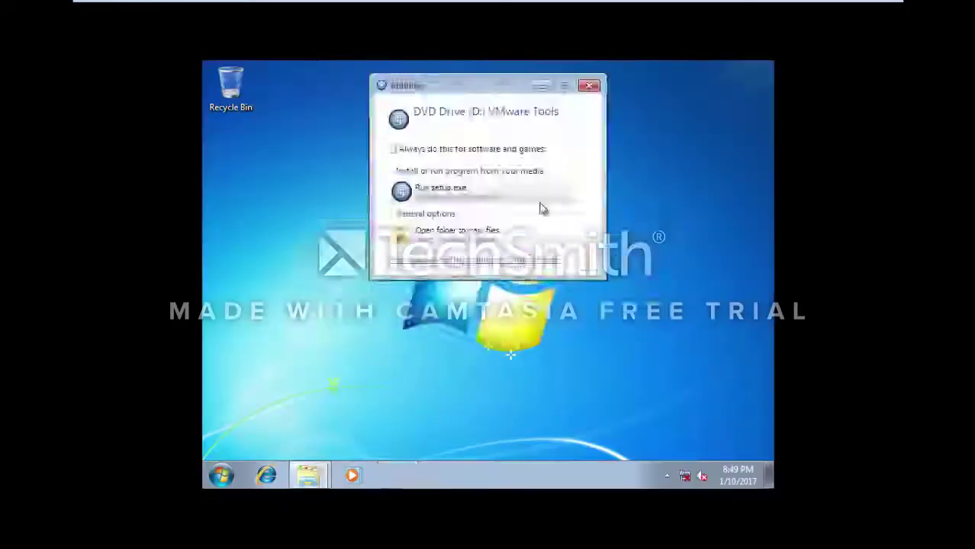
{"action": "left_click", "coordinate": [610, 317]}
Select an ISO image from the VMware Workstation program folder for the virtual CD/DVD drive and try its setup.exe
{"action": "left_click", "coordinate": [203, 9]}
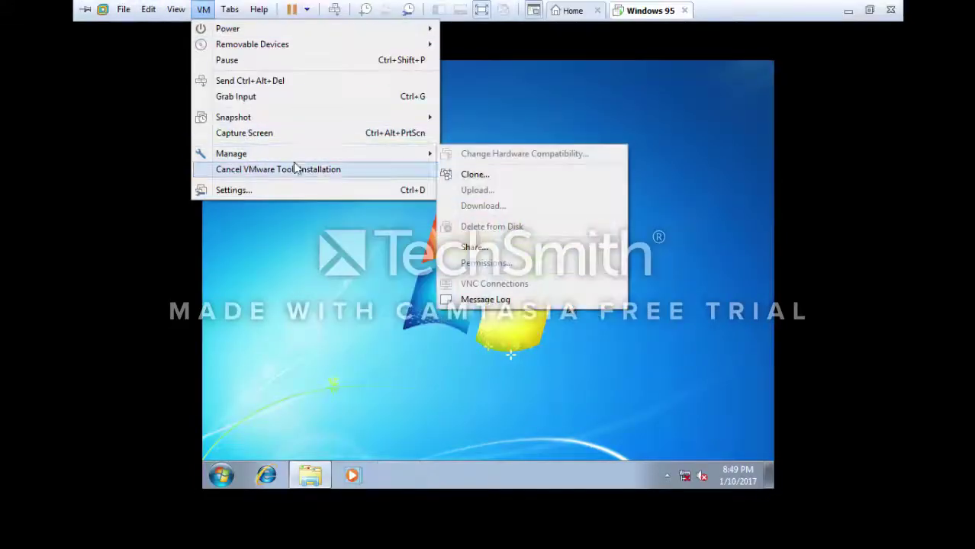
{"action": "left_click", "coordinate": [621, 57]}
{"action": "left_click", "coordinate": [689, 221]}
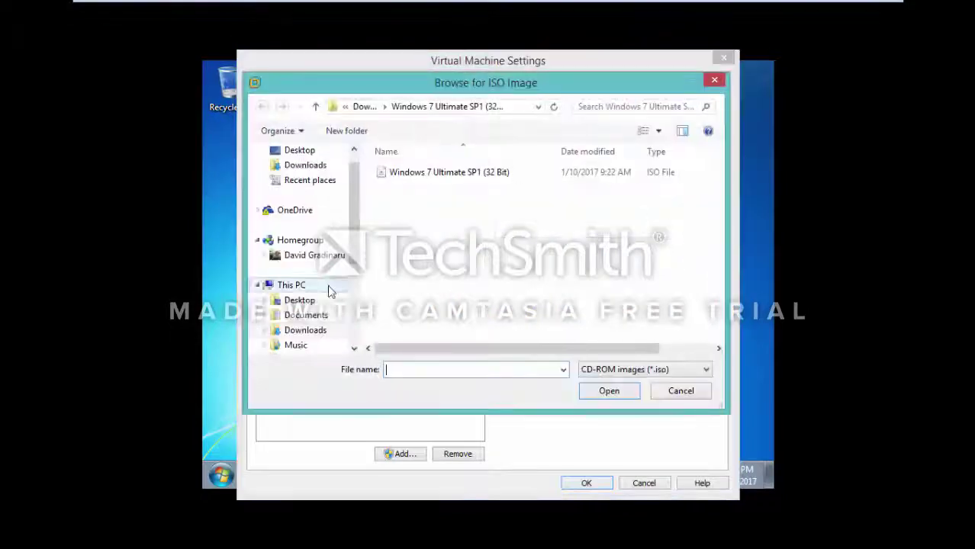
{"action": "scroll", "coordinate": [329, 290], "scroll_direction": "down", "scroll_amount": 3}
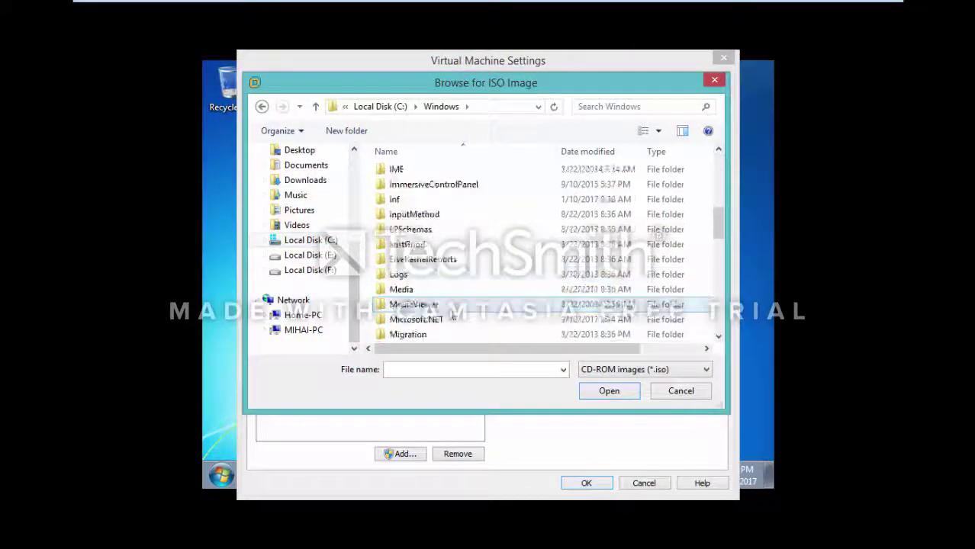
{"action": "scroll", "coordinate": [416, 294], "scroll_direction": "down", "scroll_amount": 5}
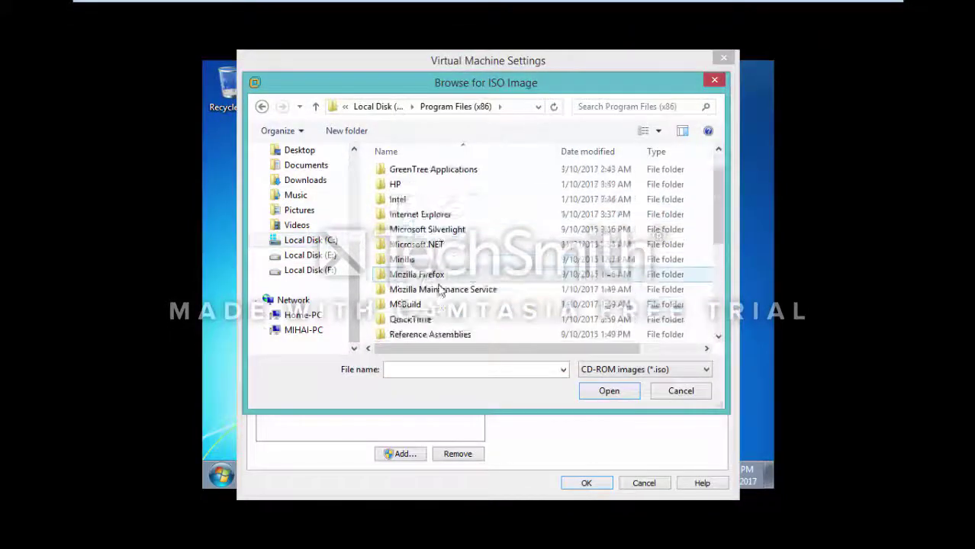
{"action": "scroll", "coordinate": [439, 286], "scroll_direction": "down", "scroll_amount": 3}
{"action": "double_click", "coordinate": [428, 260]}
{"action": "double_click", "coordinate": [418, 191]}
{"action": "scroll", "coordinate": [431, 320], "scroll_direction": "down", "scroll_amount": 1}
{"action": "double_click", "coordinate": [431, 320]}
{"action": "left_click", "coordinate": [586, 482]}
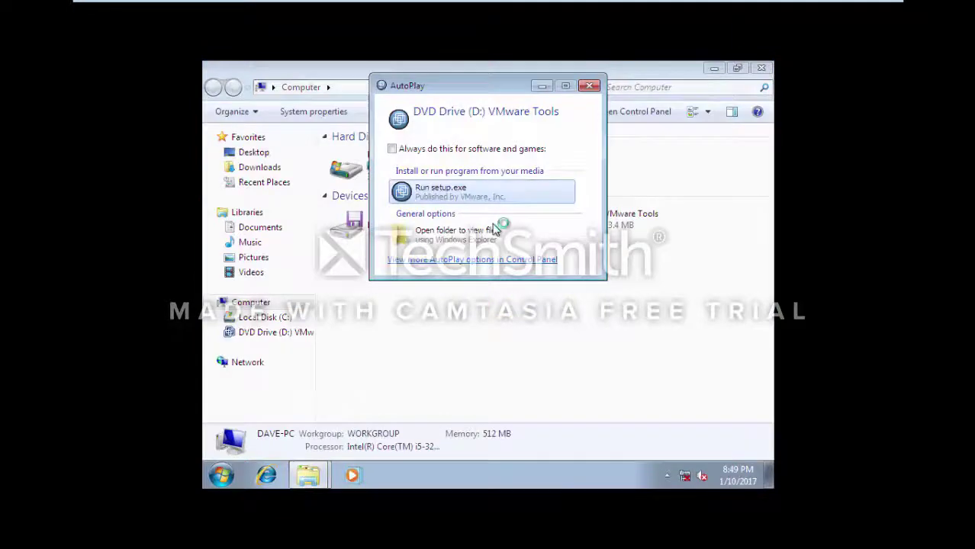
{"action": "left_click", "coordinate": [535, 197]}
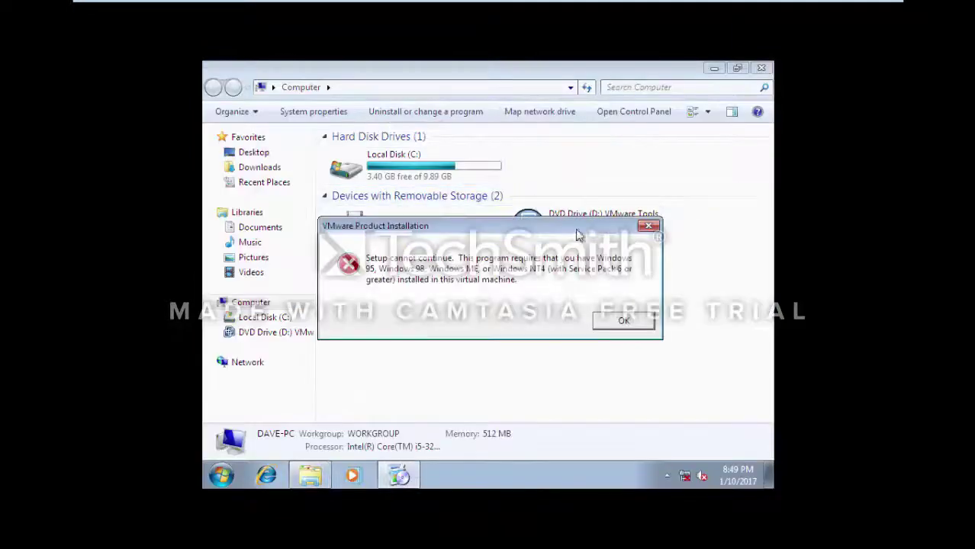
{"action": "key", "text": "Return"}
Select the winPre2k ISO for the virtual CD/DVD drive and try the VMware Tools setup.exe again
{"action": "left_click", "coordinate": [202, 9]}
{"action": "left_click", "coordinate": [615, 87]}
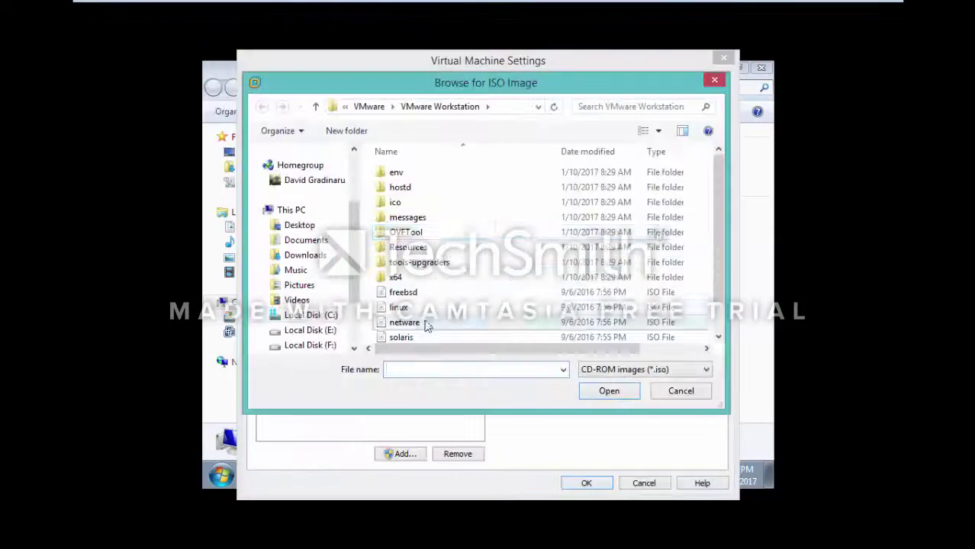
{"action": "scroll", "coordinate": [424, 322], "scroll_direction": "down", "scroll_amount": 2}
{"action": "left_click", "coordinate": [409, 332]}
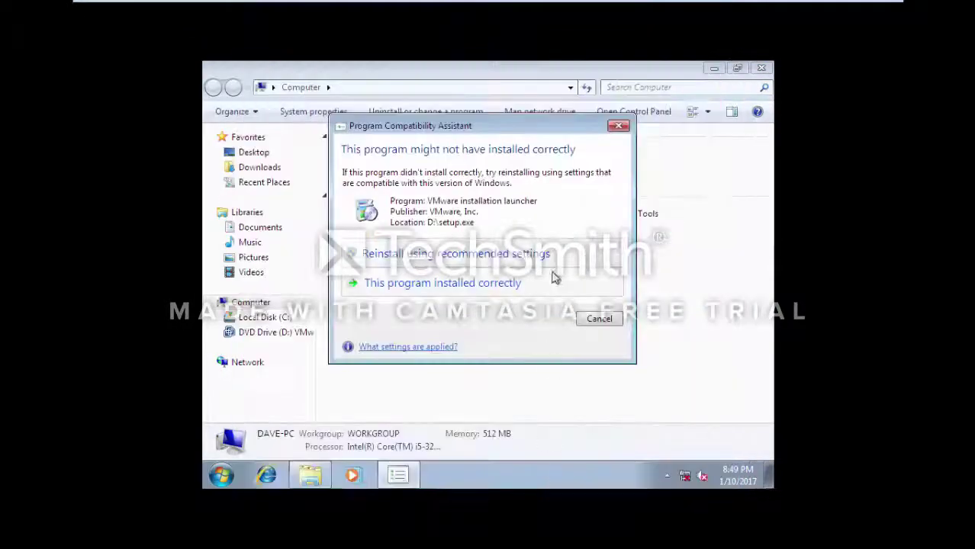
{"action": "left_click", "coordinate": [554, 278]}
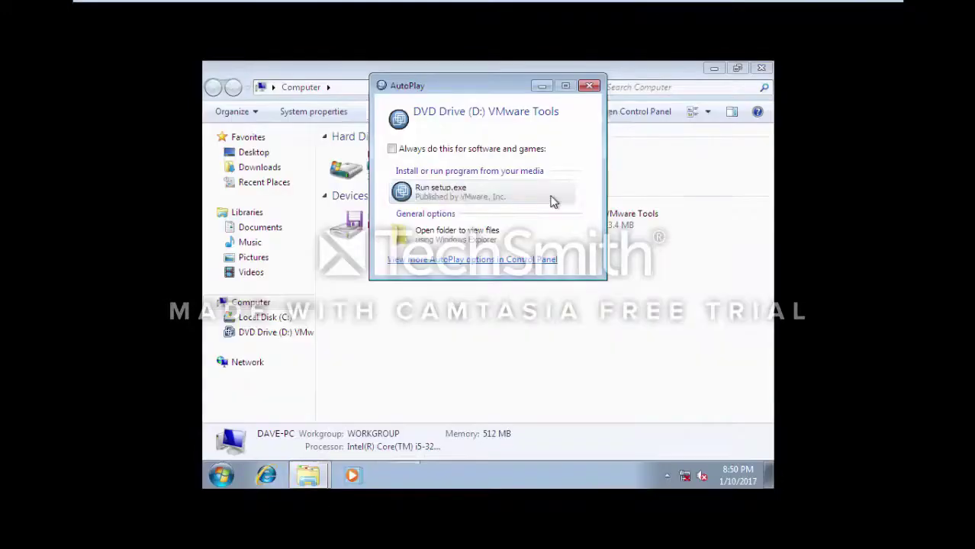
{"action": "left_click", "coordinate": [553, 200]}
{"action": "left_click", "coordinate": [627, 325]}
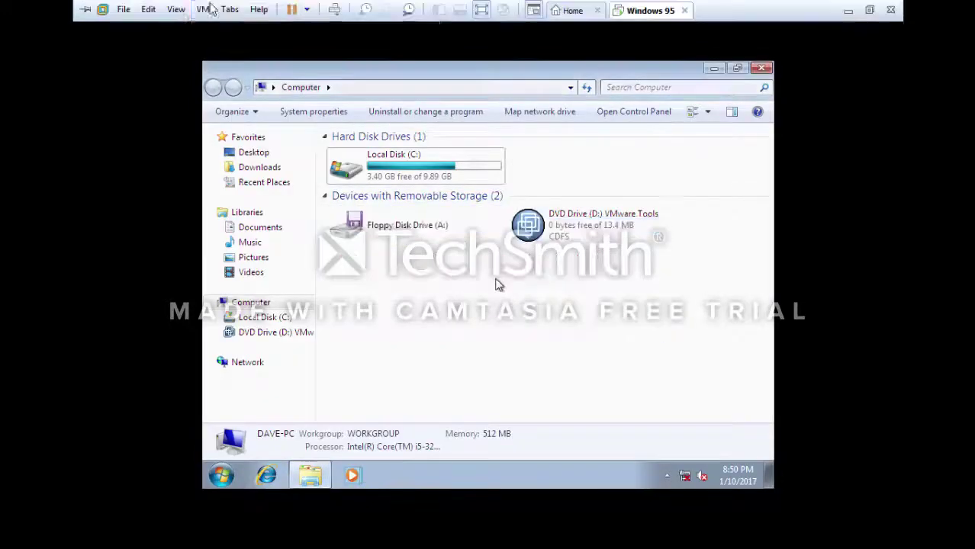
Reselect the winPre2k ISO from the VMware Workstation folder as the virtual CD/DVD drive's image
{"action": "left_click", "coordinate": [203, 9]}
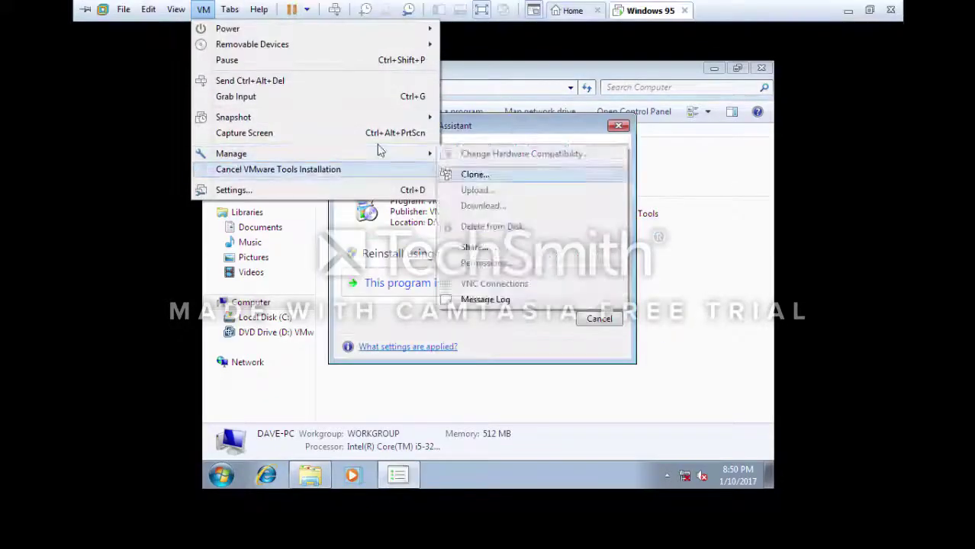
{"action": "mouse_move", "coordinate": [245, 41]}
{"action": "mouse_move", "coordinate": [496, 41]}
{"action": "left_click", "coordinate": [600, 61]}
{"action": "left_click", "coordinate": [681, 220]}
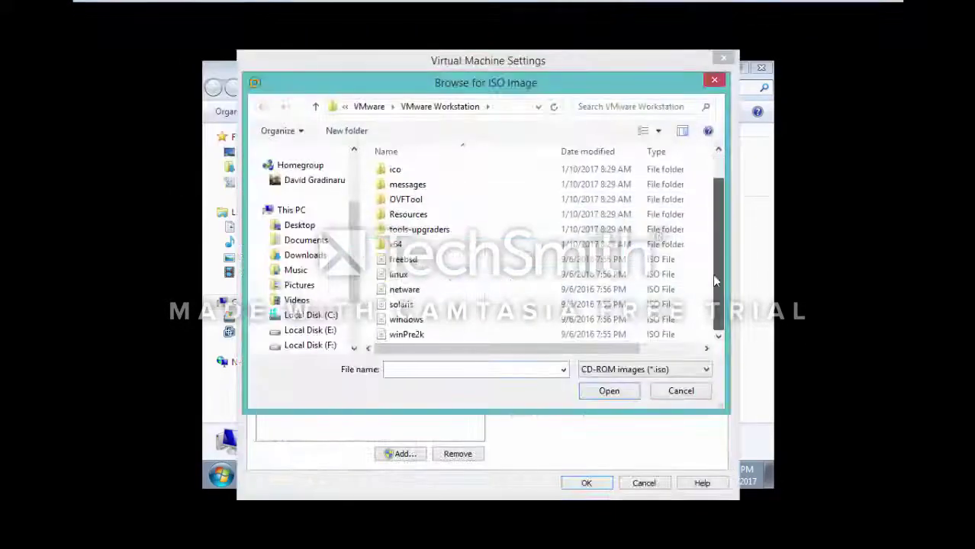
{"action": "double_click", "coordinate": [427, 334]}
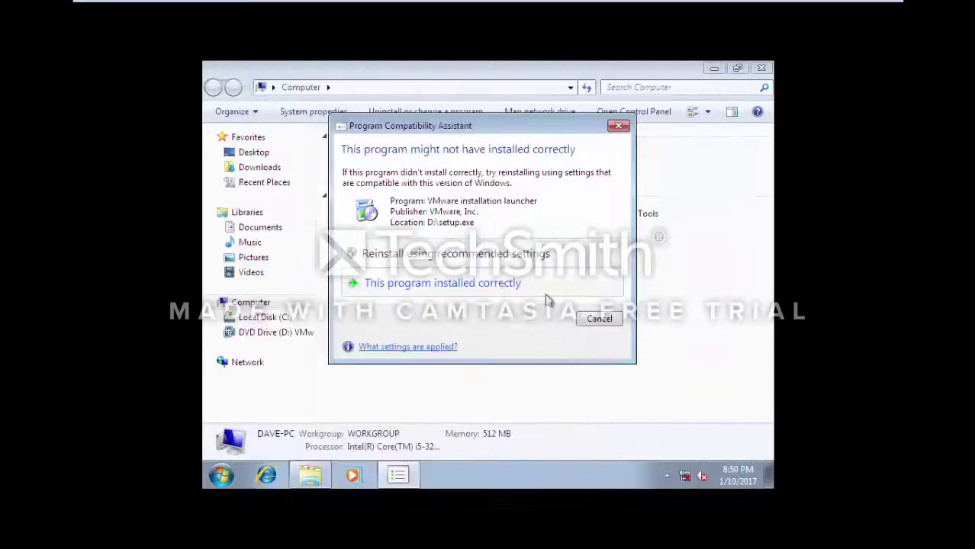
Dismiss the Program Compatibility Assistant, open the VMware Tools disc's files and try running setup from there
{"action": "left_click", "coordinate": [546, 295]}
{"action": "double_click", "coordinate": [548, 221]}
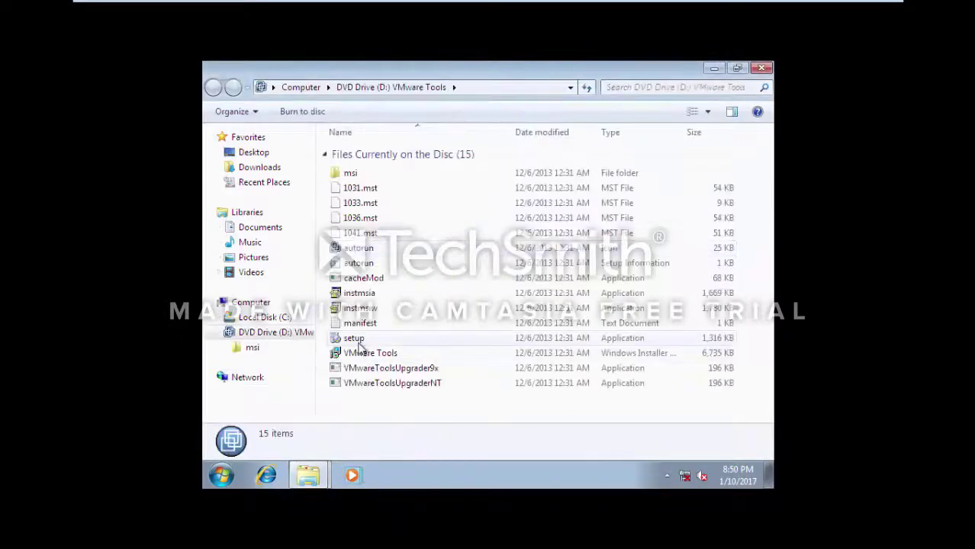
{"action": "double_click", "coordinate": [355, 339]}
Browse for another VMware Tools ISO in the virtual CD/DVD drive settings and try setup.exe once more
{"action": "mouse_move", "coordinate": [238, 9]}
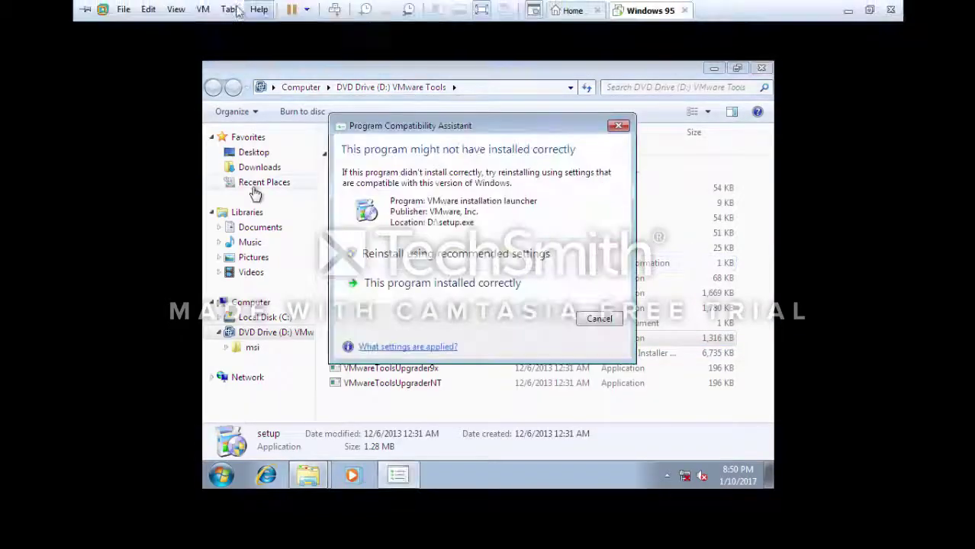
{"action": "left_click", "coordinate": [203, 9]}
{"action": "left_click", "coordinate": [600, 59]}
{"action": "left_click", "coordinate": [687, 220]}
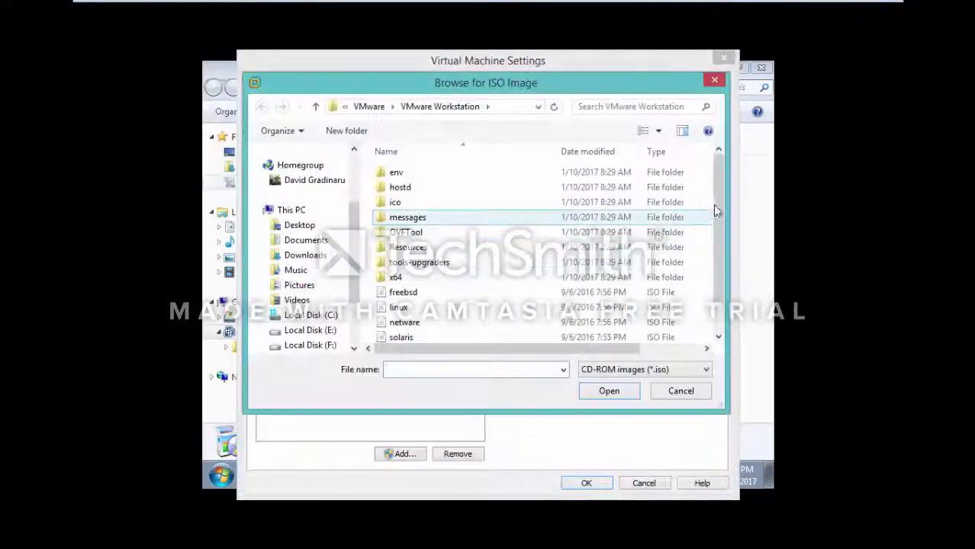
{"action": "scroll", "coordinate": [713, 205], "scroll_direction": "down", "scroll_amount": 2}
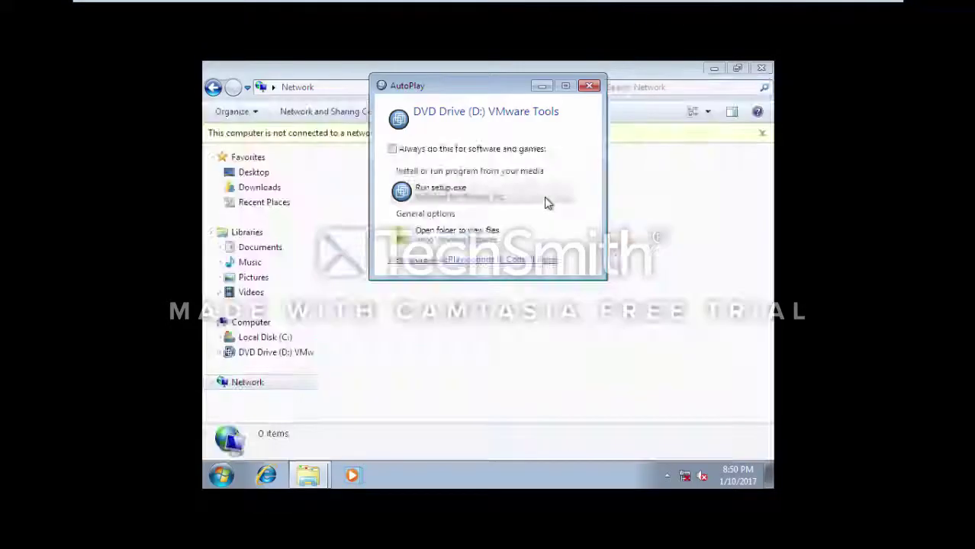
{"action": "left_click", "coordinate": [544, 200]}
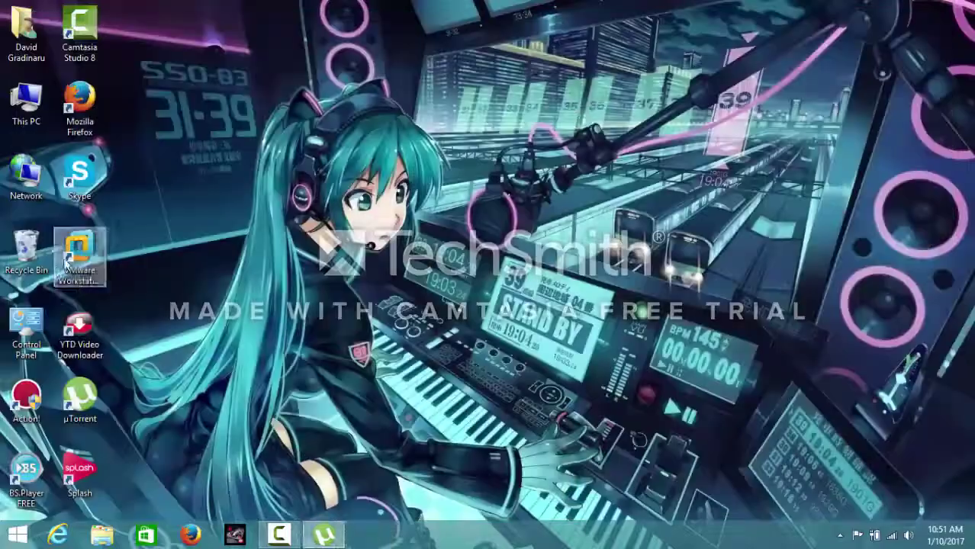
Switch to VMware Workstation and change the guest operating system version in the Windows 95 virtual machine's options
{"action": "left_click", "coordinate": [66, 261]}
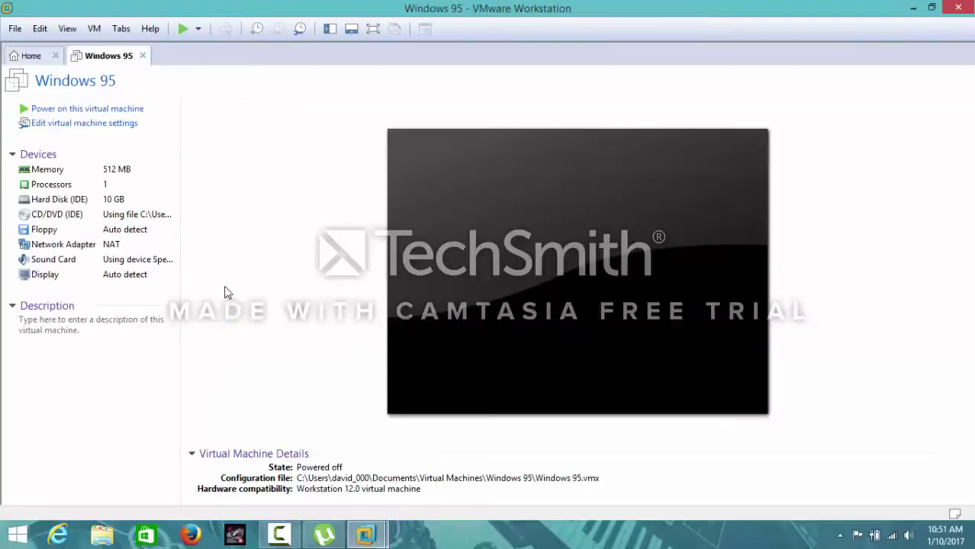
{"action": "left_click", "coordinate": [84, 123]}
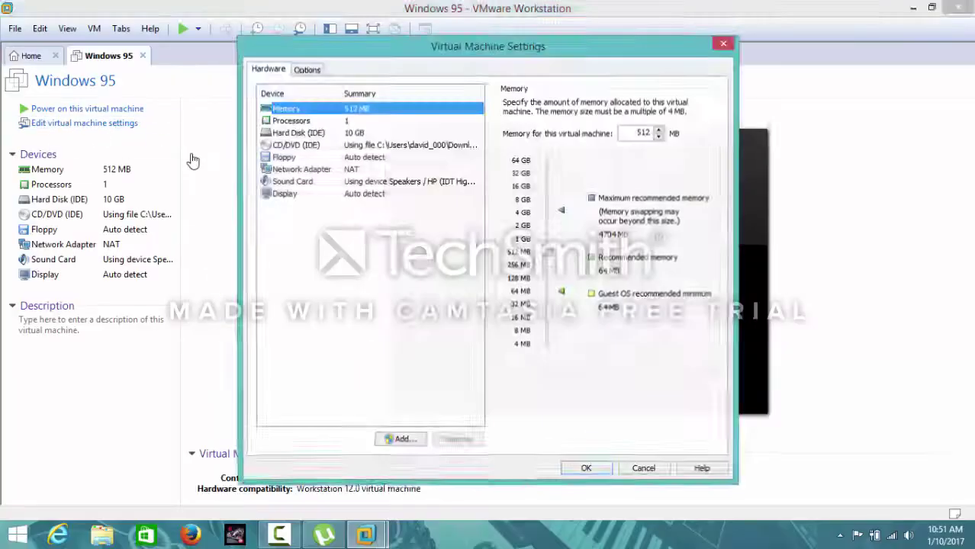
{"action": "left_click", "coordinate": [307, 68]}
{"action": "left_click", "coordinate": [548, 246]}
{"action": "left_click", "coordinate": [533, 304]}
{"action": "left_click", "coordinate": [596, 472]}
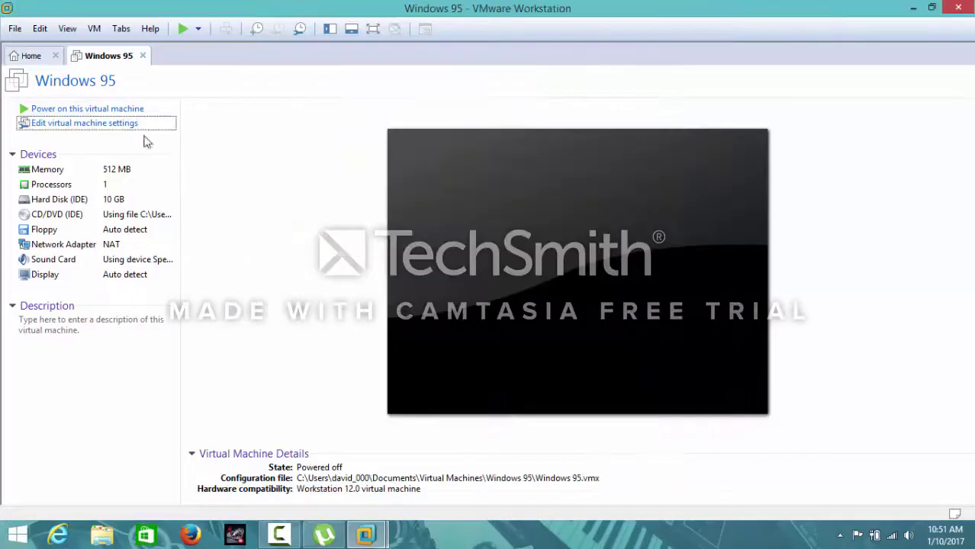
Rename the virtual machine as Windows 7 in its general options
{"action": "left_click", "coordinate": [134, 124]}
{"action": "left_click", "coordinate": [308, 69]}
{"action": "double_click", "coordinate": [545, 106]}
{"action": "type", "text": "7"}
{"action": "left_click", "coordinate": [586, 468]}
Power on the Windows 7 virtual machine, let it start Windows, and release its input
{"action": "key", "text": "ctrl+b"}
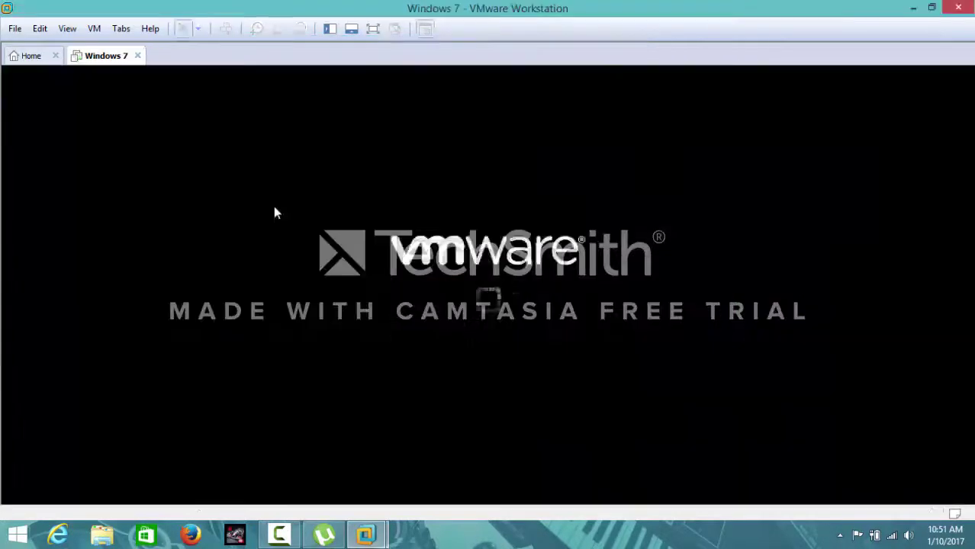
{"action": "left_click", "coordinate": [353, 207]}
{"action": "key", "text": "Return"}
{"action": "key", "text": "ctrl+alt"}
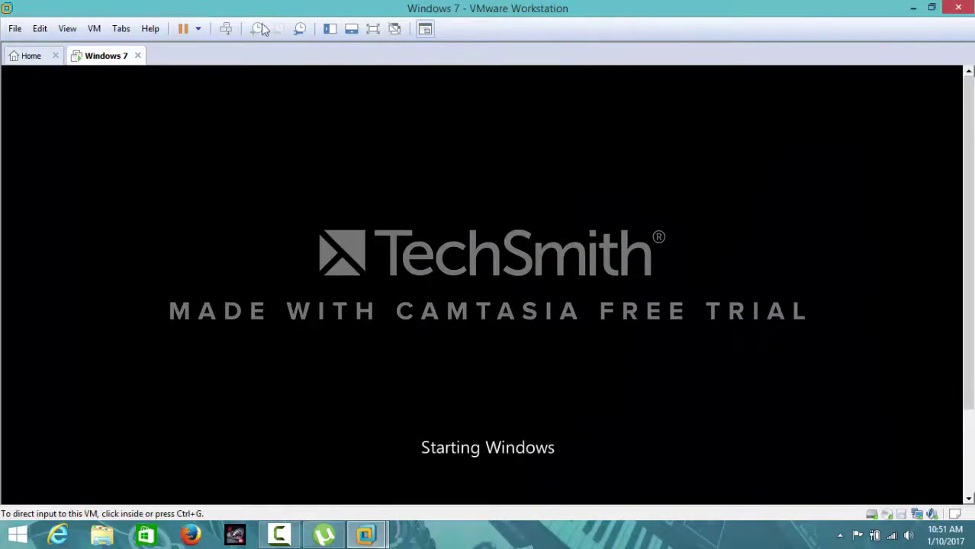
Show the Windows 7 virtual machine in full screen and request the VMware Tools installation
{"action": "left_click", "coordinate": [367, 28]}
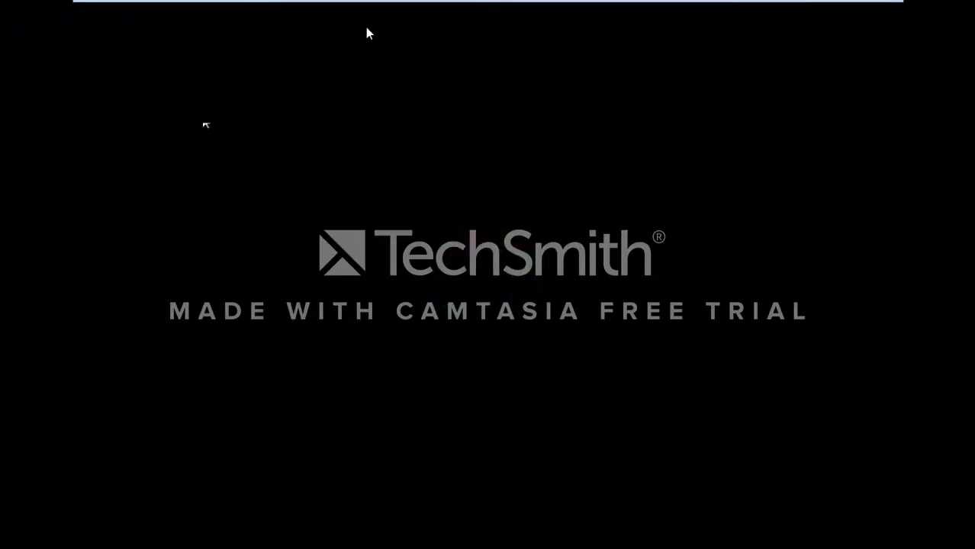
{"action": "left_click", "coordinate": [200, 7]}
{"action": "left_click", "coordinate": [200, 7]}
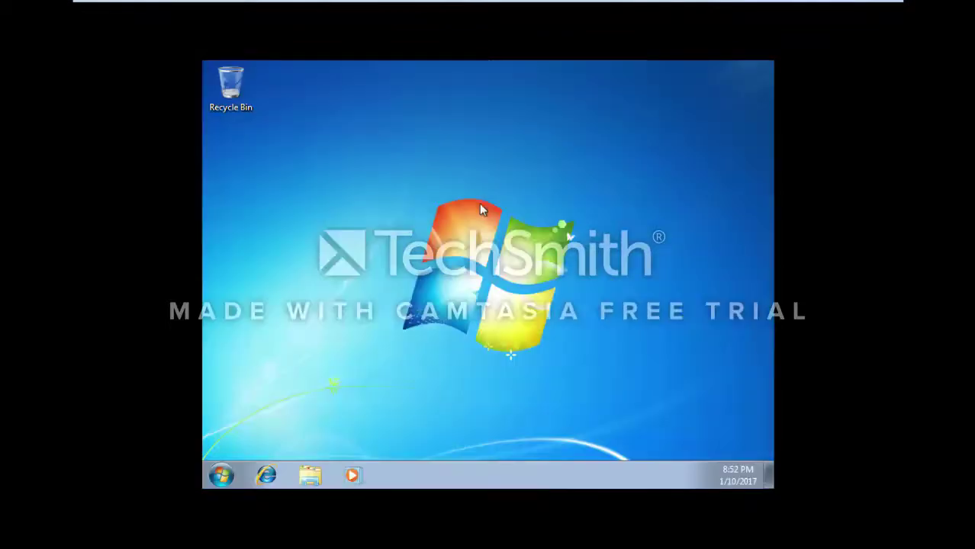
{"action": "left_click", "coordinate": [200, 8]}
{"action": "left_click", "coordinate": [251, 169]}
Launch the VMware Tools installer from the guest's DVD drive, allow it to make changes, and minimize the Computer window
{"action": "left_click", "coordinate": [222, 475]}
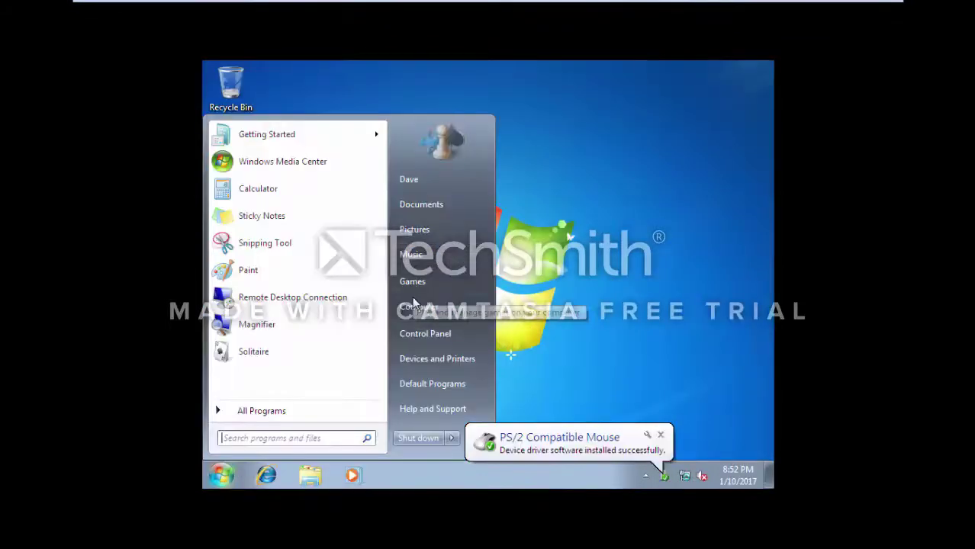
{"action": "left_click", "coordinate": [416, 307]}
{"action": "left_click", "coordinate": [457, 197]}
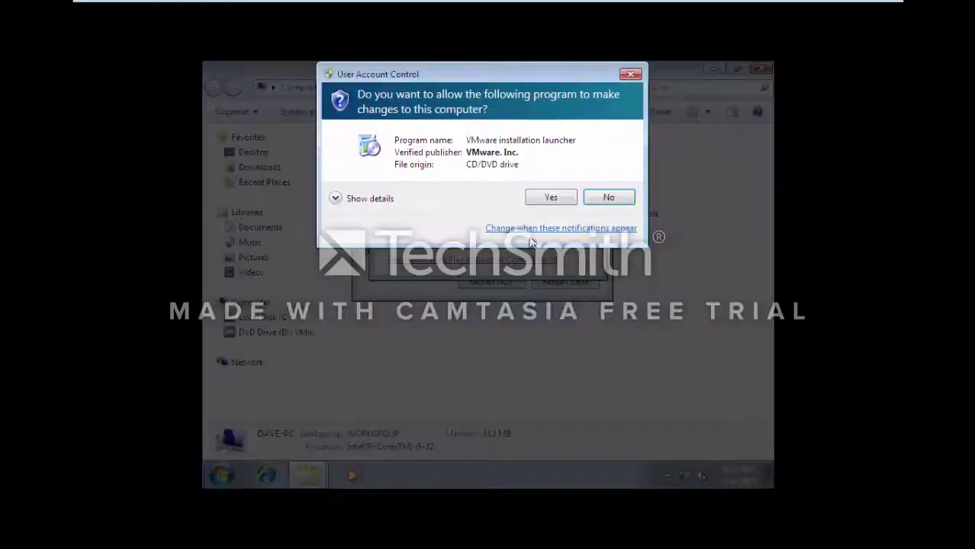
{"action": "left_click", "coordinate": [550, 197]}
{"action": "left_click", "coordinate": [715, 69]}
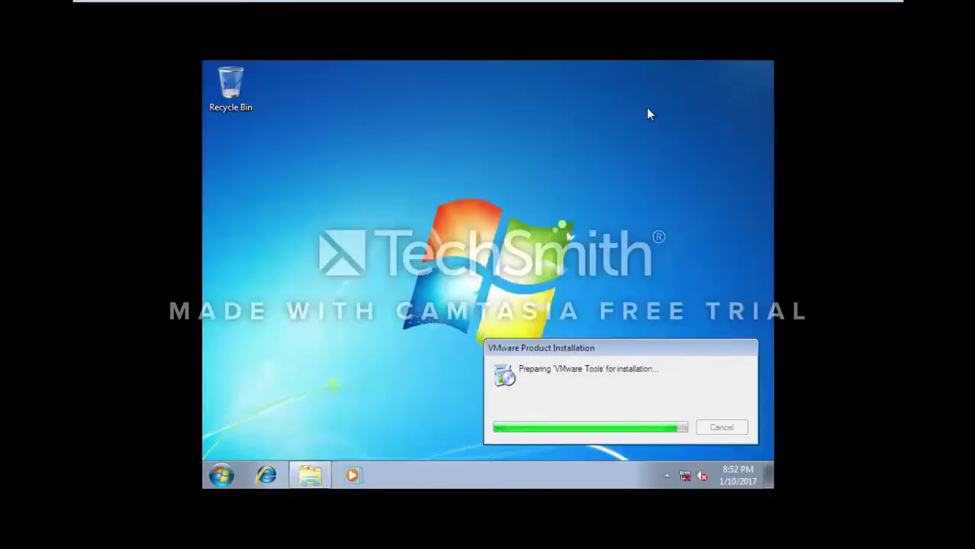
Change the guest desktop's screen resolution in the display settings so that it fills the whole screen
{"action": "right_click", "coordinate": [372, 157]}
{"action": "left_click", "coordinate": [408, 310]}
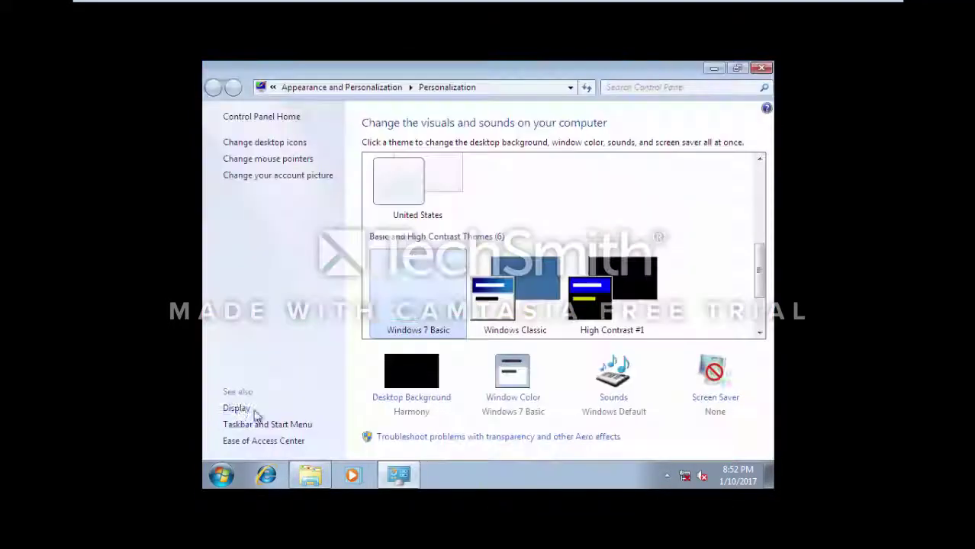
{"action": "left_click", "coordinate": [236, 408]}
{"action": "left_click", "coordinate": [255, 141]}
{"action": "left_click", "coordinate": [382, 263]}
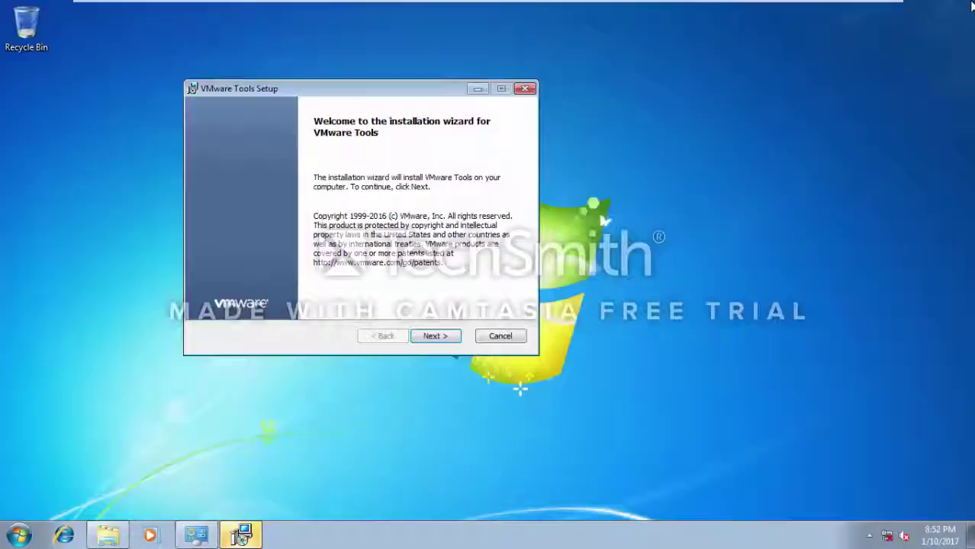
Start installing VMware Tools with the setup wizard and move its window towards the middle of the desktop
{"action": "left_click", "coordinate": [436, 335]}
{"action": "left_click", "coordinate": [422, 337]}
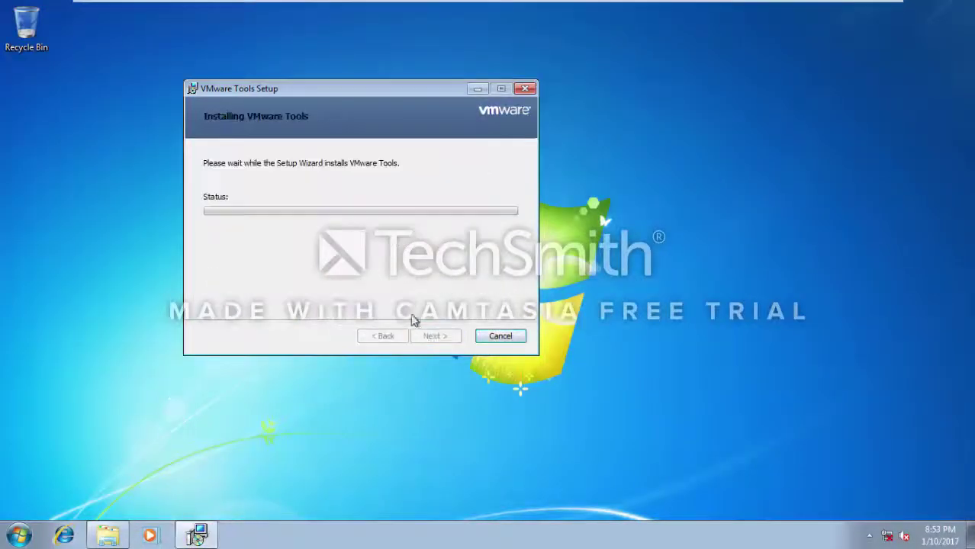
{"action": "left_click_drag", "start_coordinate": [350, 85], "coordinate": [466, 122]}
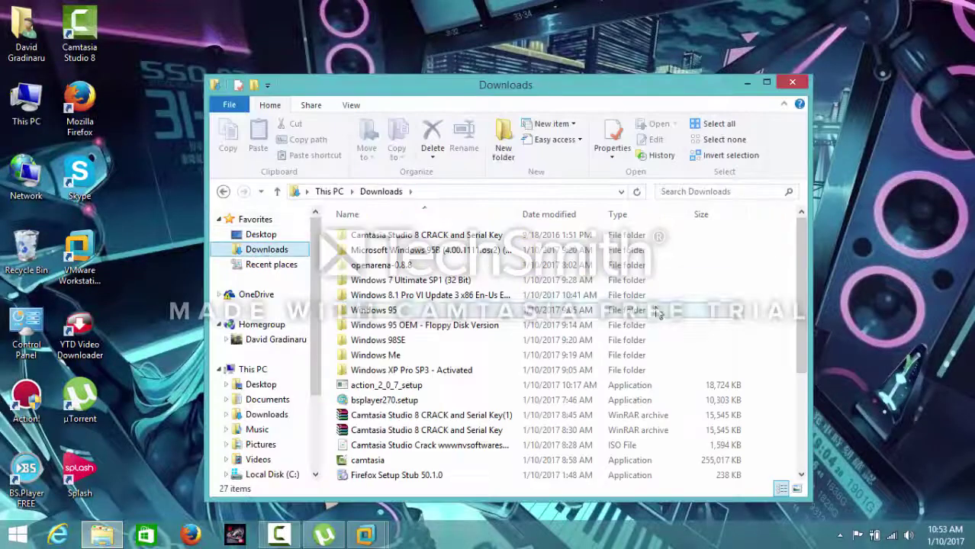
Return from the host's Downloads folder to the Windows 7 virtual machine and finish the VMware Tools setup wizard
{"action": "scroll", "coordinate": [783, 230], "scroll_direction": "down", "scroll_amount": 2}
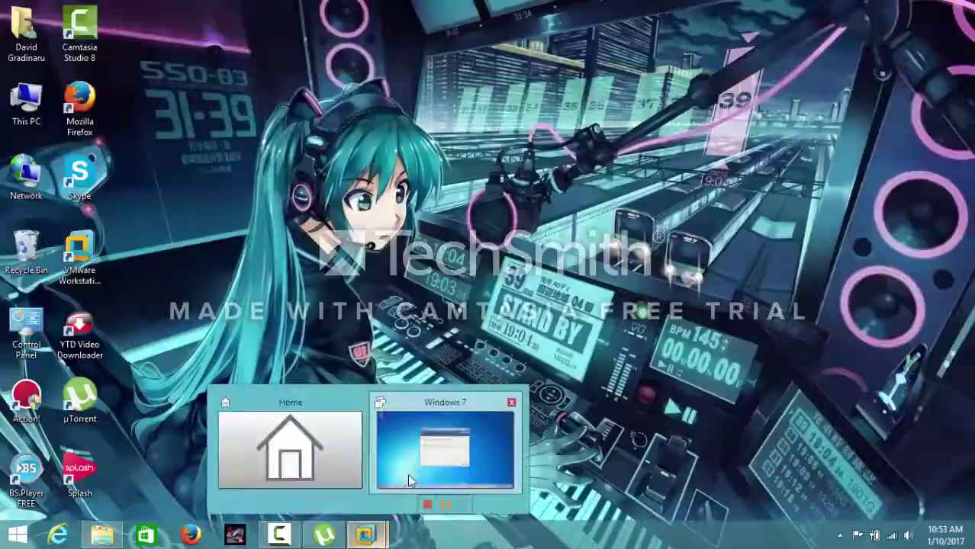
{"action": "left_click", "coordinate": [408, 474]}
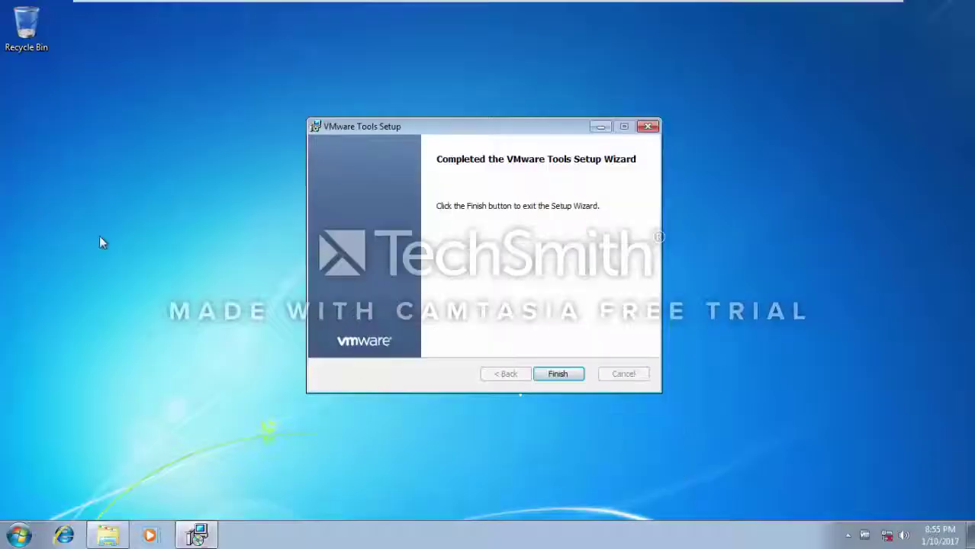
{"action": "left_click", "coordinate": [544, 373]}
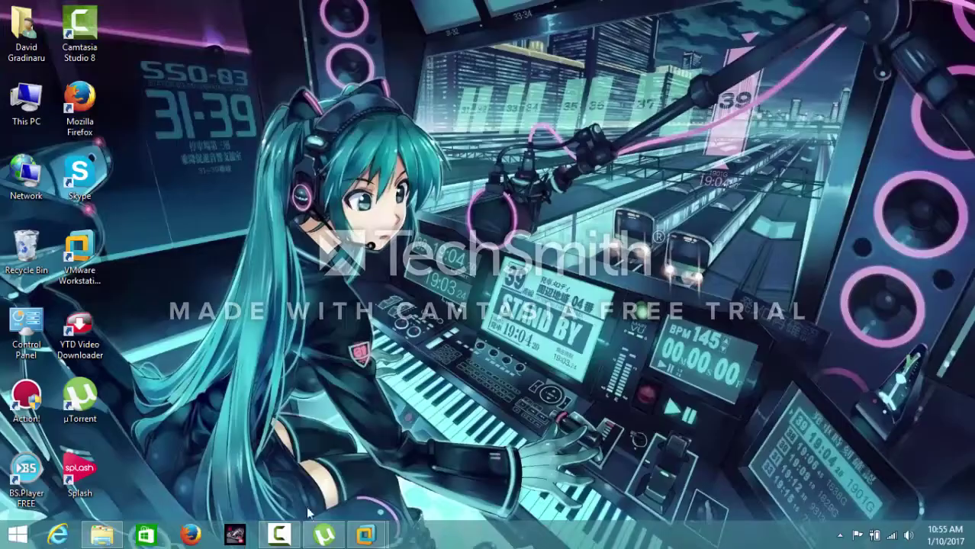
Open VMware Workstation and set the Windows 7 machine to 2048 MB of memory and two processor cores in total
{"action": "double_click", "coordinate": [79, 251]}
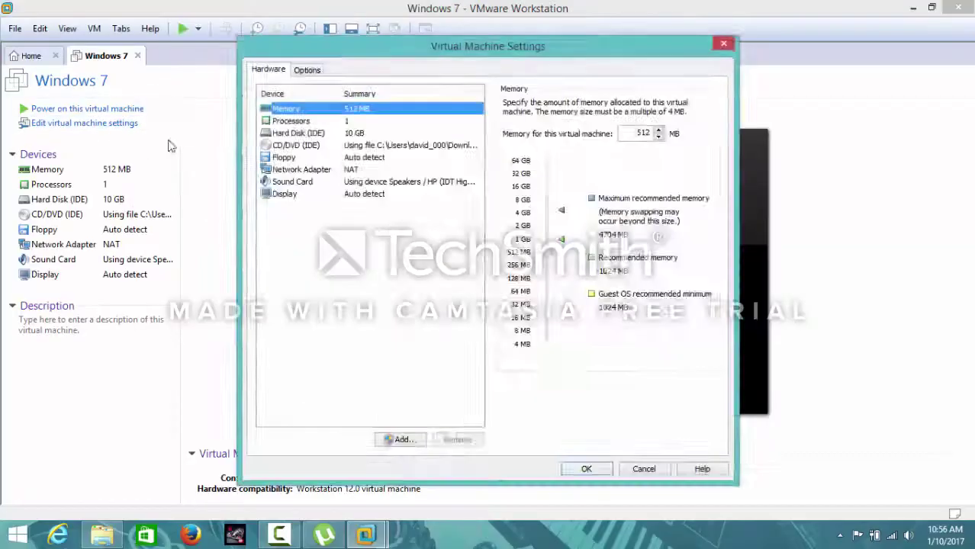
{"action": "double_click", "coordinate": [641, 133]}
{"action": "type", "text": "102"}
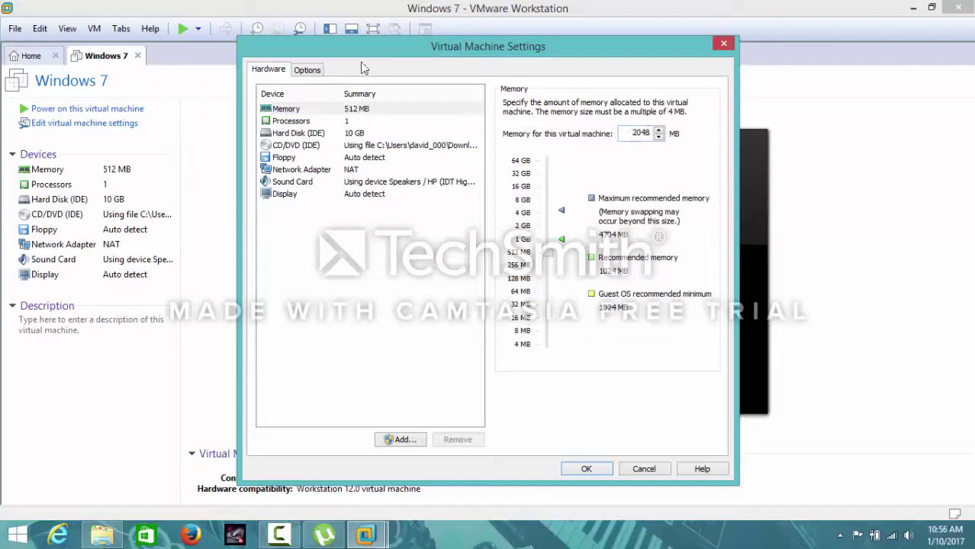
{"action": "left_click", "coordinate": [359, 120]}
{"action": "left_click", "coordinate": [637, 104]}
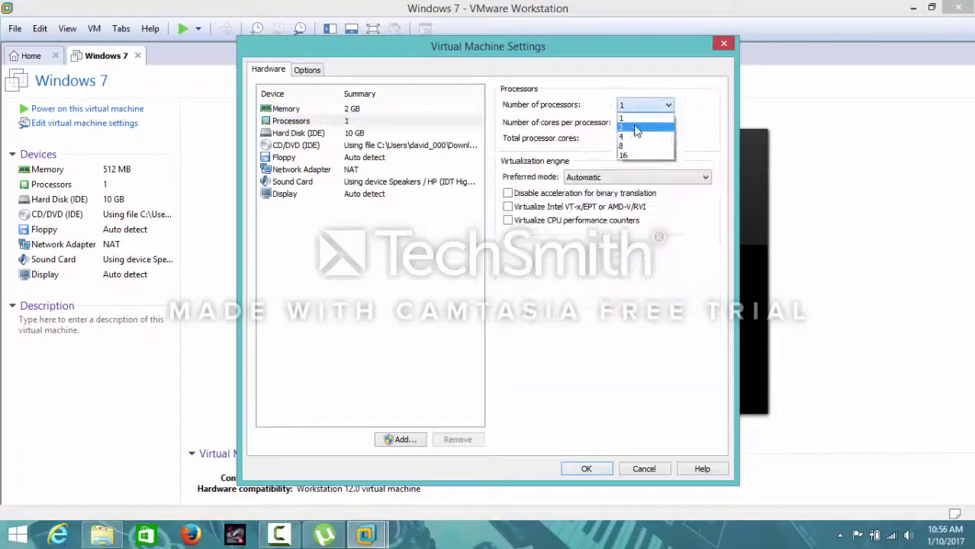
{"action": "left_click", "coordinate": [637, 127]}
{"action": "left_click", "coordinate": [637, 122]}
{"action": "left_click", "coordinate": [637, 144]}
Expand the virtual machine's hard disk to a maximum size of 40 GB
{"action": "left_click", "coordinate": [404, 133]}
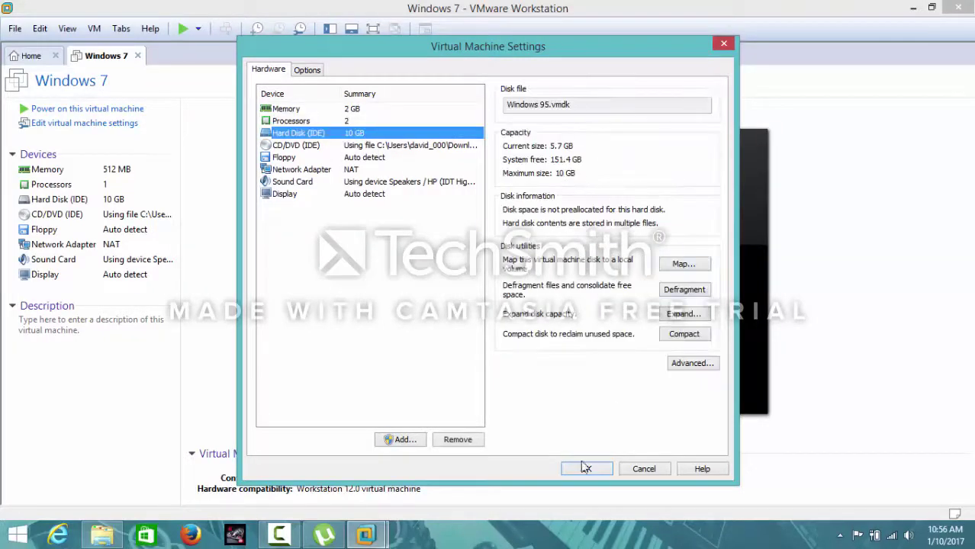
{"action": "left_click", "coordinate": [662, 316]}
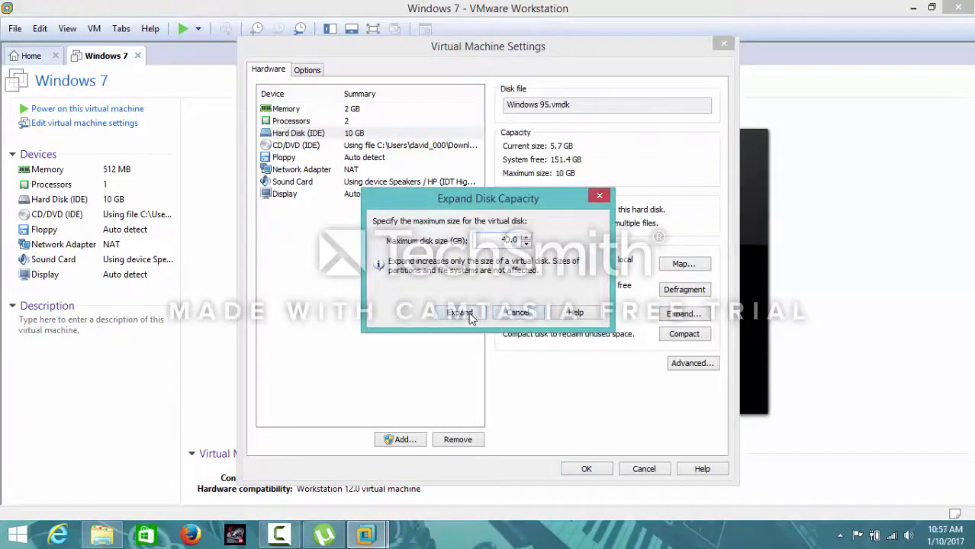
{"action": "left_click", "coordinate": [469, 314]}
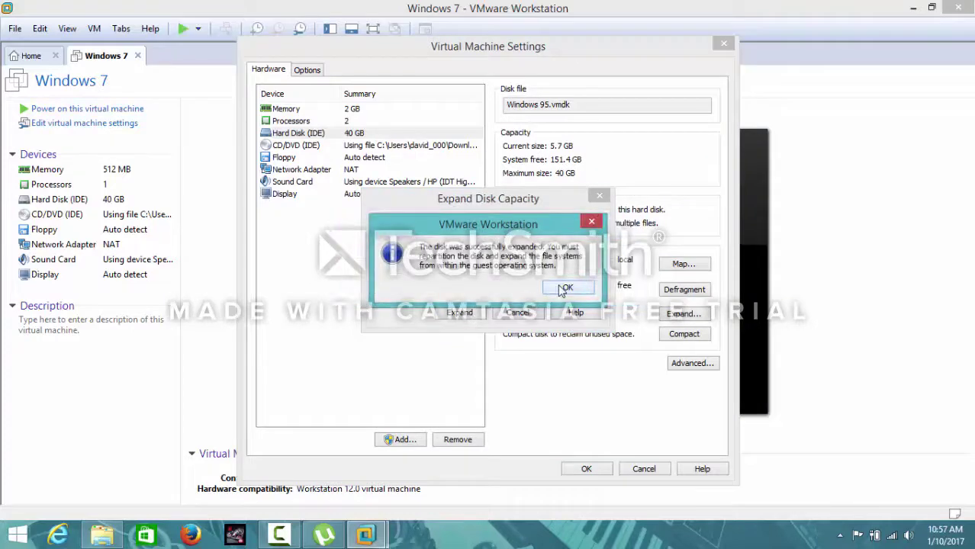
{"action": "left_click", "coordinate": [564, 288]}
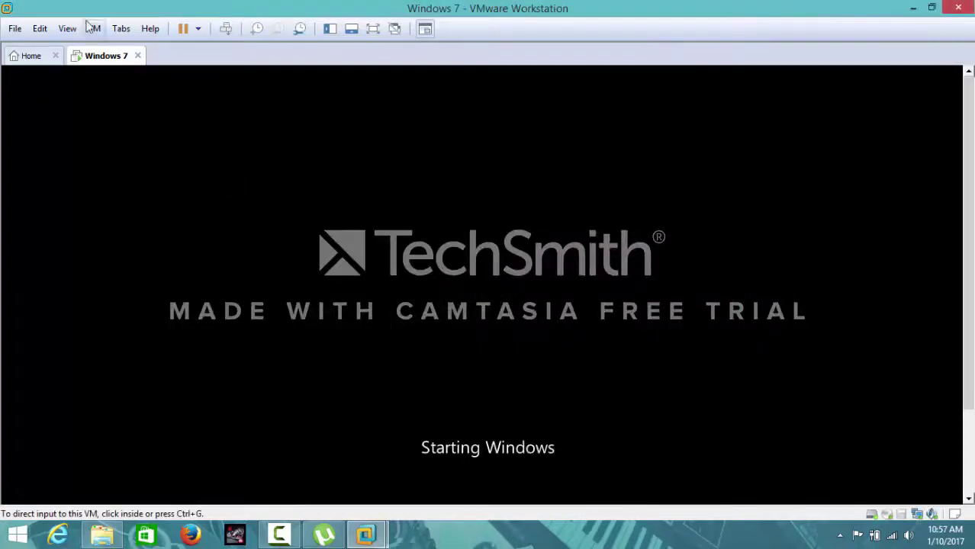
Power off the running Windows 7 virtual machine and confirm
{"action": "left_click", "coordinate": [197, 28]}
{"action": "left_click", "coordinate": [221, 63]}
{"action": "left_click", "coordinate": [510, 293]}
Open the virtual machine's settings and set its memory to 2048 MB
{"action": "left_click", "coordinate": [84, 122]}
{"action": "left_click_drag", "start_coordinate": [624, 133], "coordinate": [740, 135]}
{"action": "type", "text": "2048"}
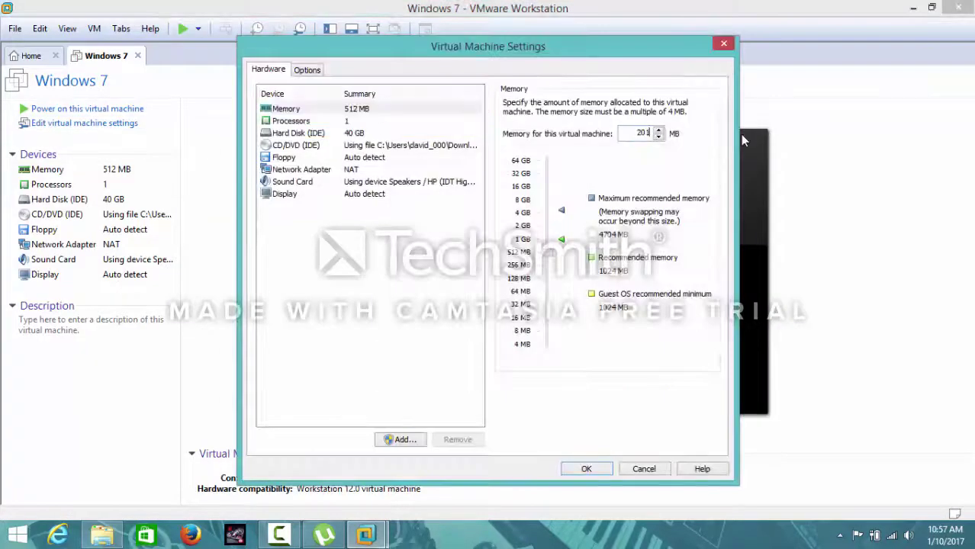
Configure one processor with two cores, disable acceleration for binary translation, and save the virtual machine's settings
{"action": "left_click", "coordinate": [293, 122]}
{"action": "left_click", "coordinate": [635, 123]}
{"action": "left_click", "coordinate": [632, 145]}
{"action": "left_click", "coordinate": [644, 104]}
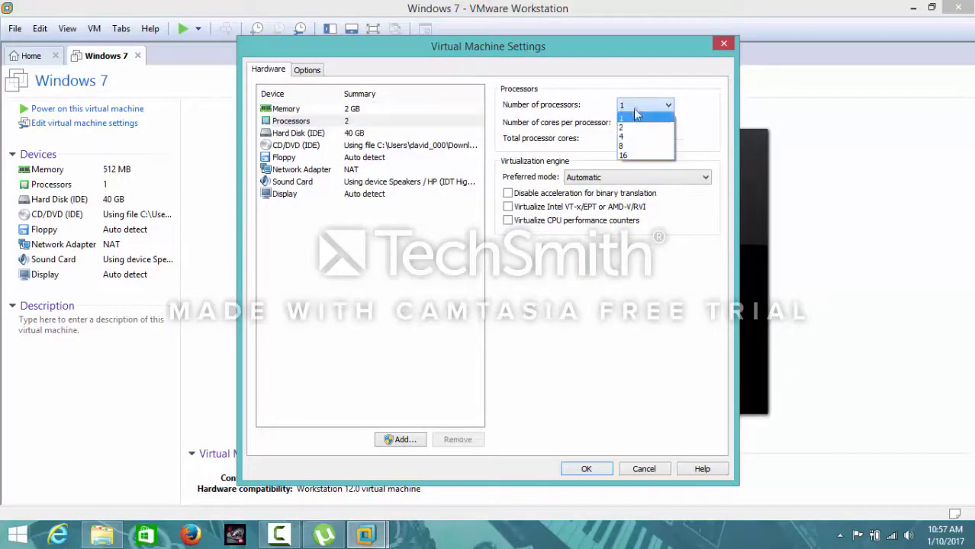
{"action": "left_click", "coordinate": [633, 113]}
{"action": "left_click", "coordinate": [527, 193]}
{"action": "left_click", "coordinate": [586, 468]}
Power on the Windows 7 virtual machine and show it in full screen
{"action": "left_click", "coordinate": [83, 108]}
{"action": "left_click", "coordinate": [282, 537]}
{"action": "left_click", "coordinate": [282, 537]}
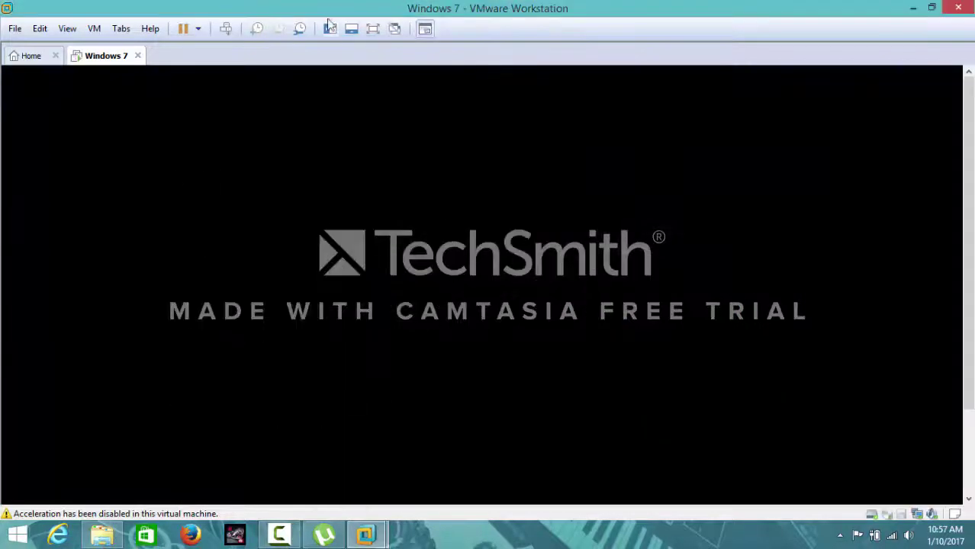
{"action": "left_click", "coordinate": [372, 28]}
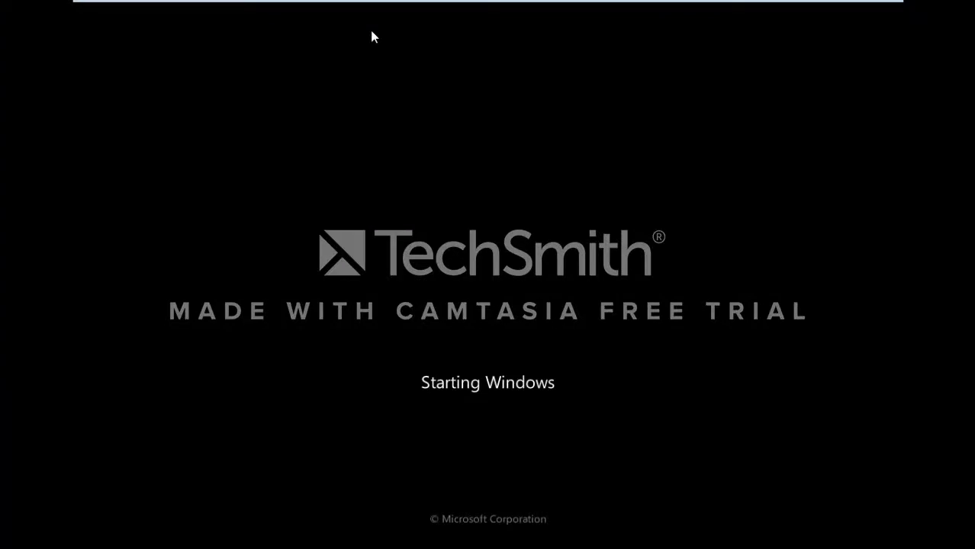